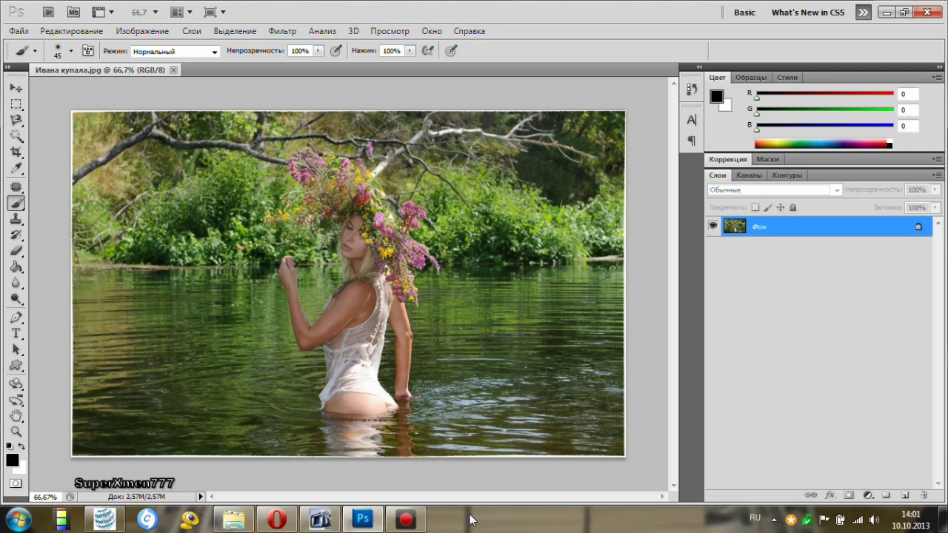
Duplicate the Фон background layer as Слой 1 with Ctrl+J
key("ctrl+j")
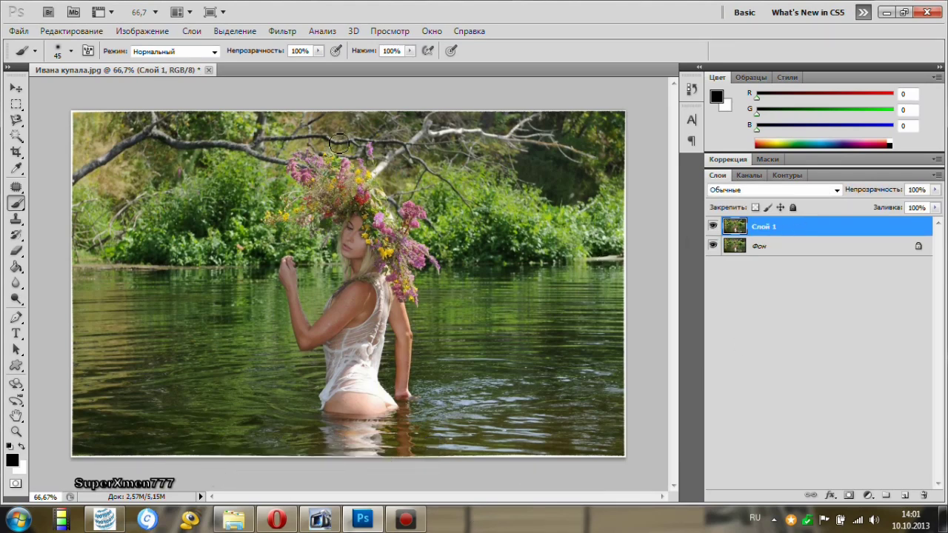
Apply a Линейный radial blur of amount 20, centre nudged toward the lower right
left_click(282, 34)
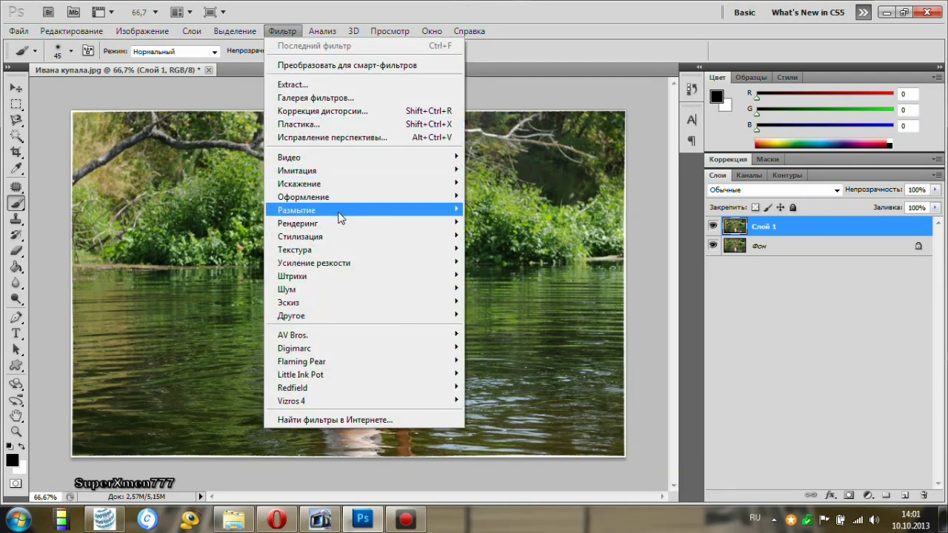
mouse_move(363, 210)
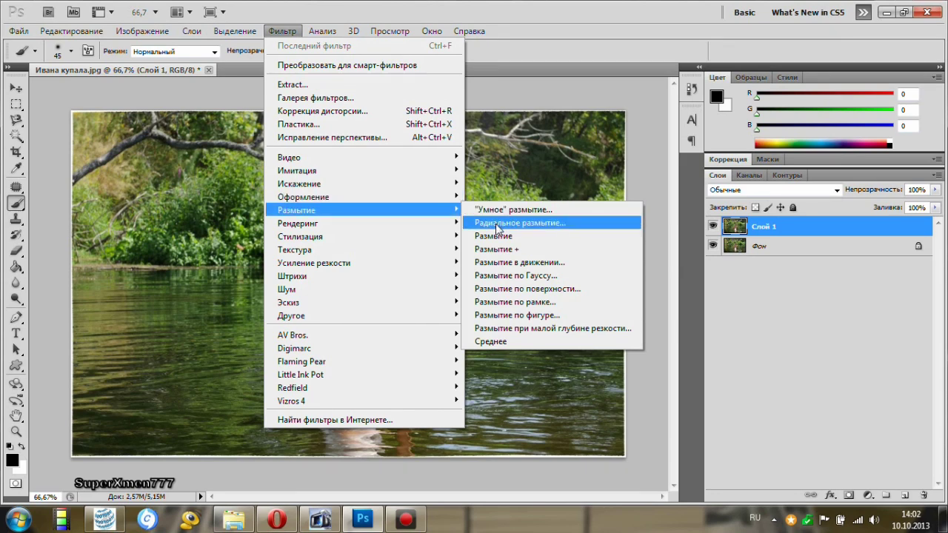
left_click(496, 224)
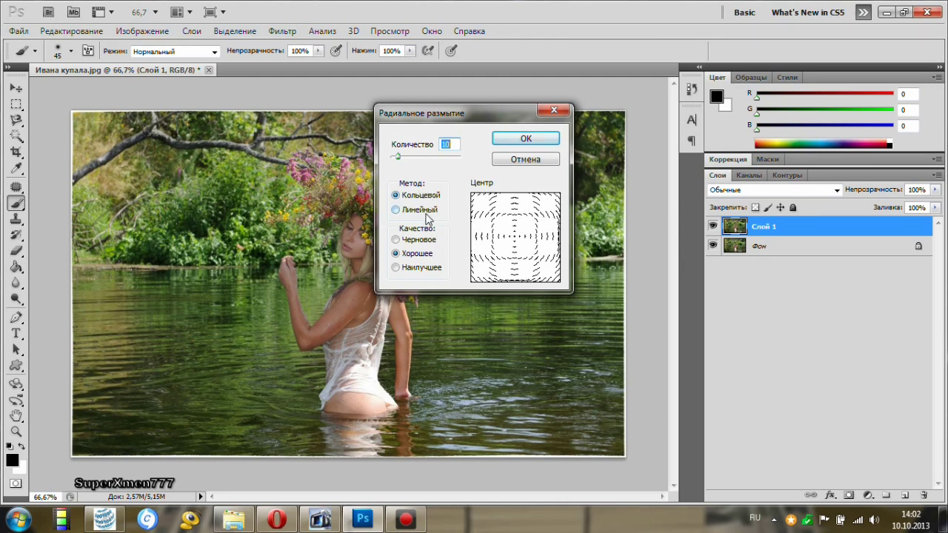
left_click(397, 211)
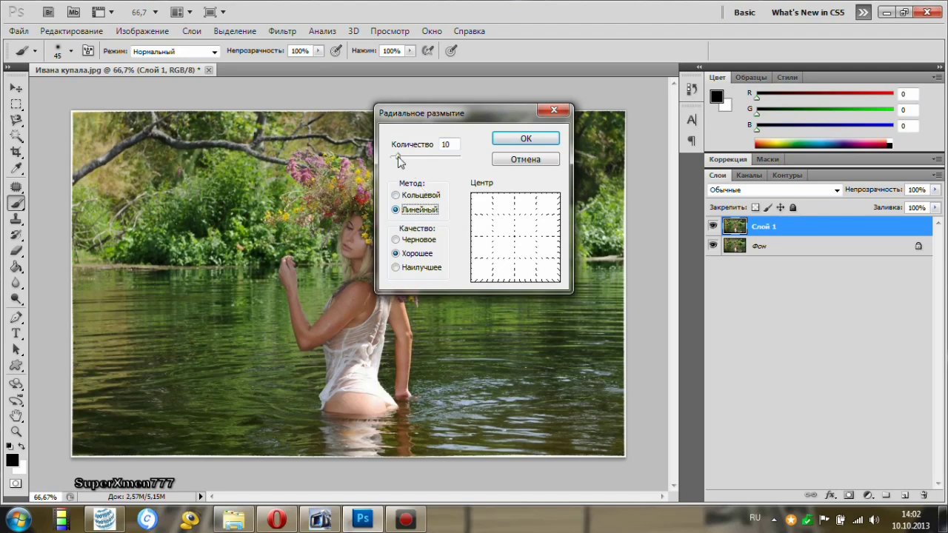
mouse_move(398, 158)
left_mouse_down()
mouse_move(439, 158)
mouse_move(405, 160)
left_mouse_up()
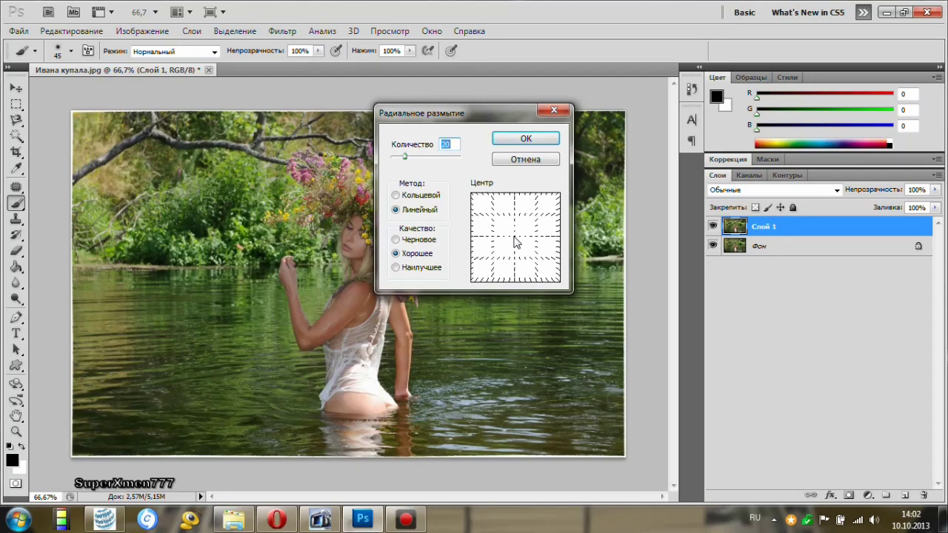
mouse_move(514, 237)
left_mouse_down()
mouse_move(535, 269)
mouse_move(486, 239)
mouse_move(517, 245)
left_mouse_up()
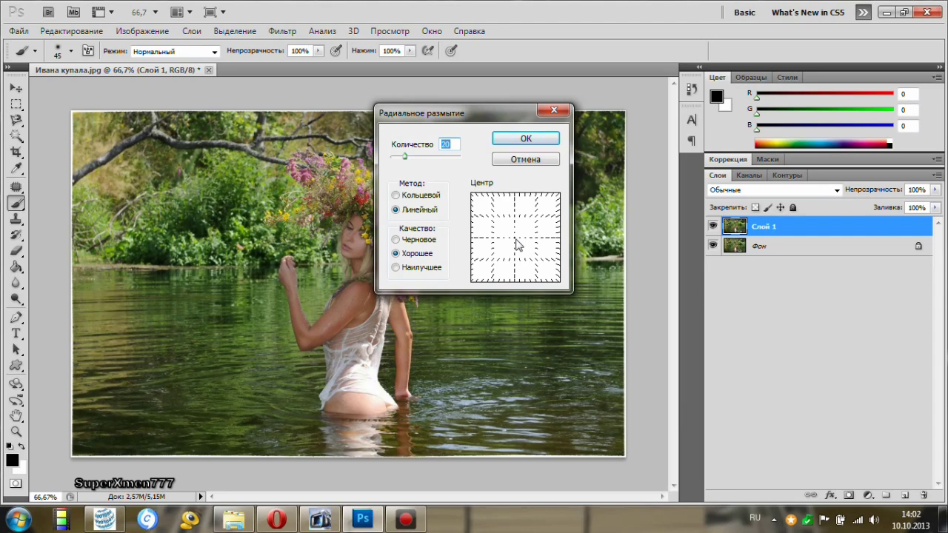
left_click(517, 246)
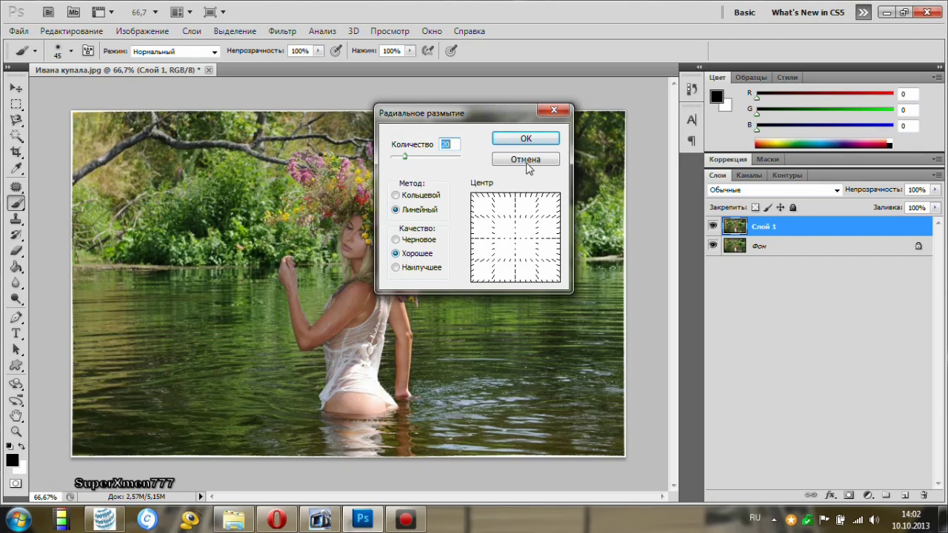
left_click(536, 140)
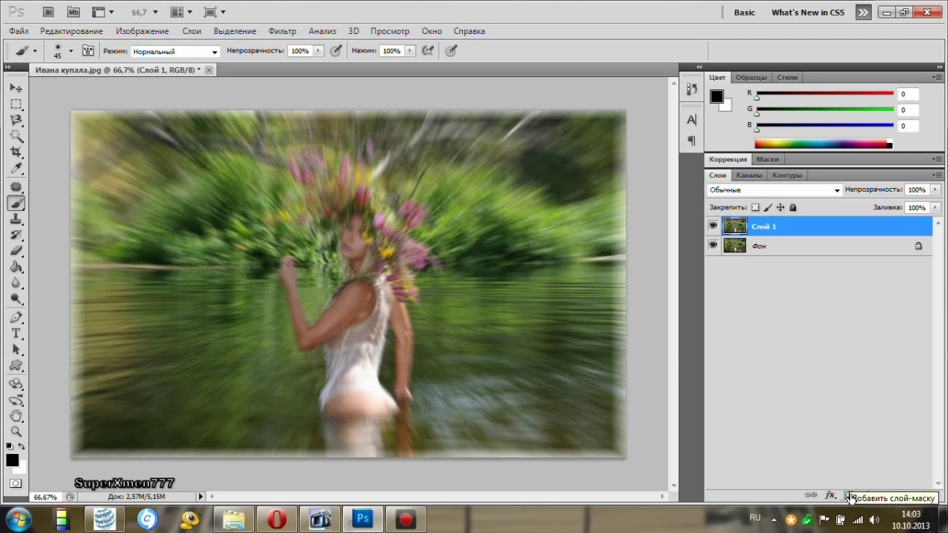
Add a white layer mask to Слой 1 and swap the foreground and background colours
left_click(850, 495)
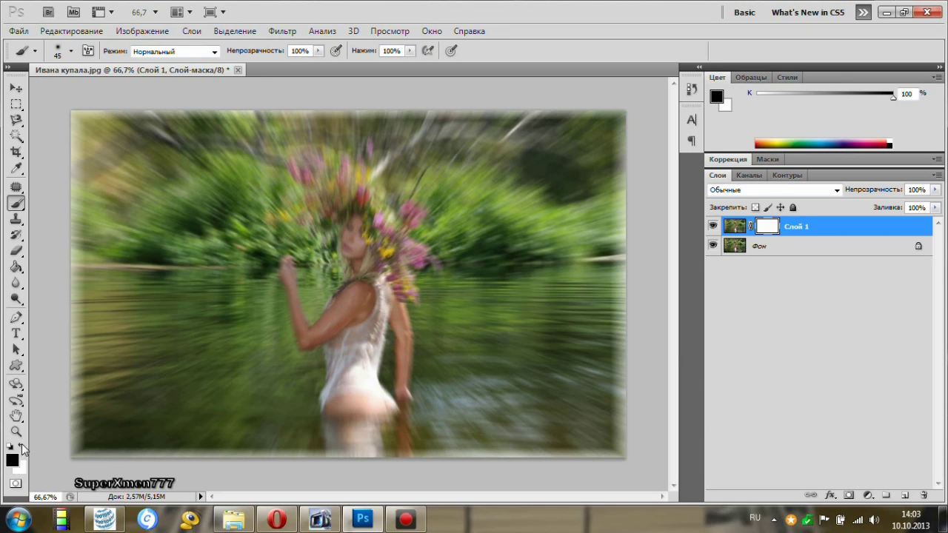
left_click(22, 447)
With a black 48 px, 0% hardness brush, paint the dress sharp from waist to hip
left_click(23, 448)
right_click(20, 205)
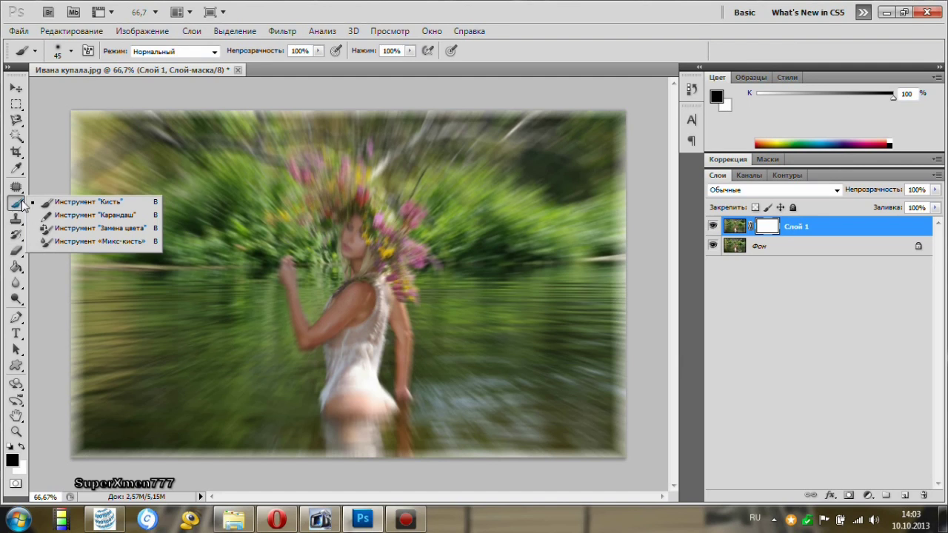
left_click(64, 207)
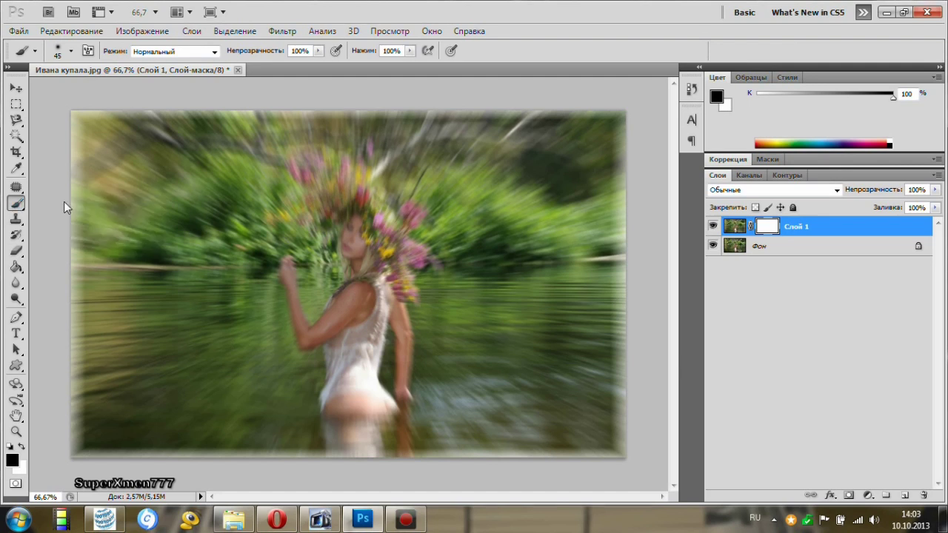
left_click(71, 52)
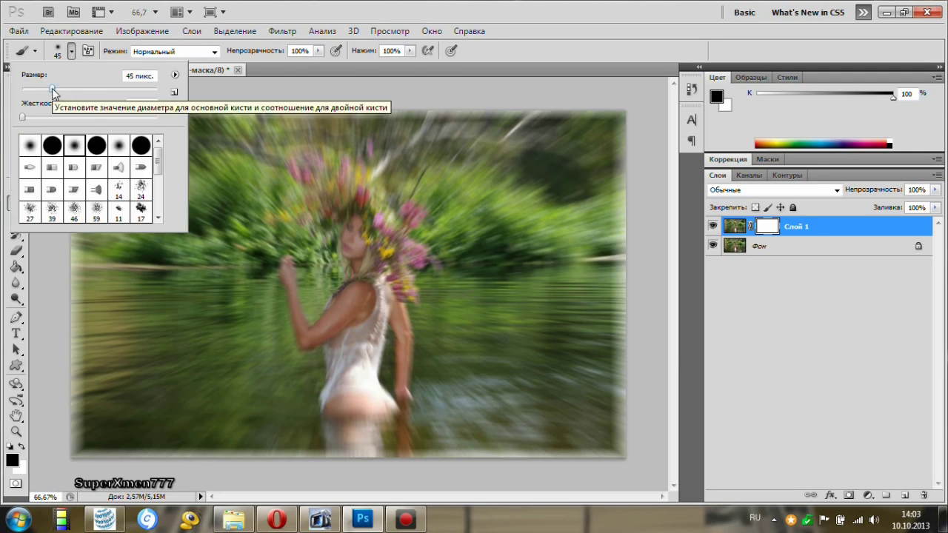
left_click_drag(52, 89, 54, 88)
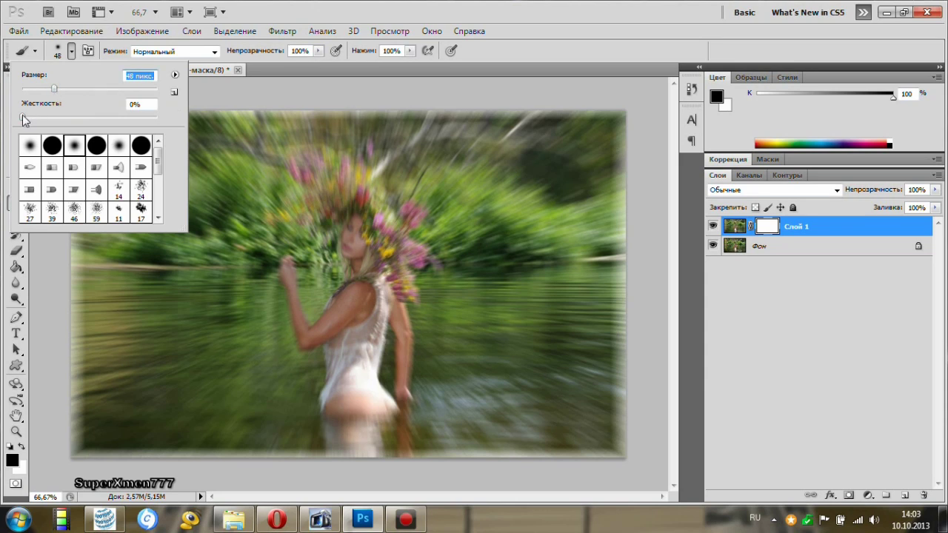
left_click_drag(23, 121, 20, 124)
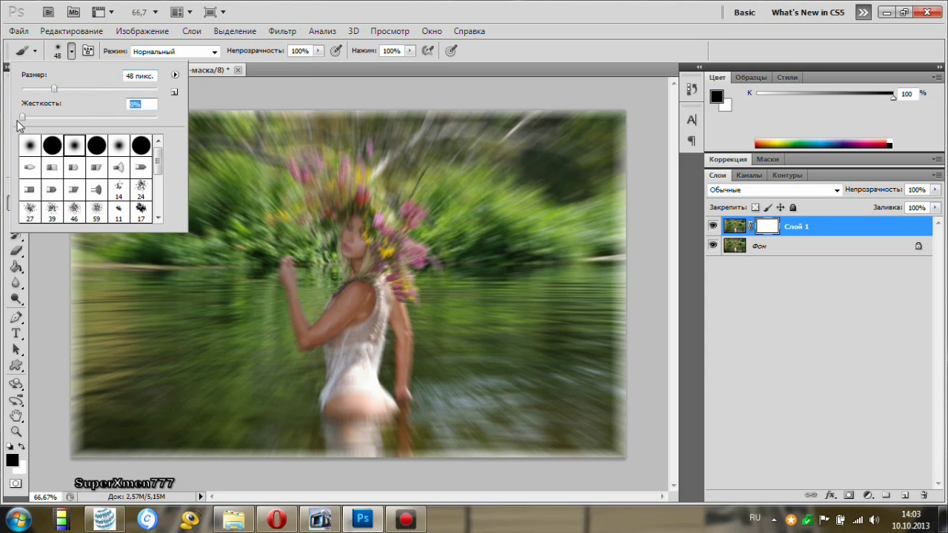
left_click(367, 325)
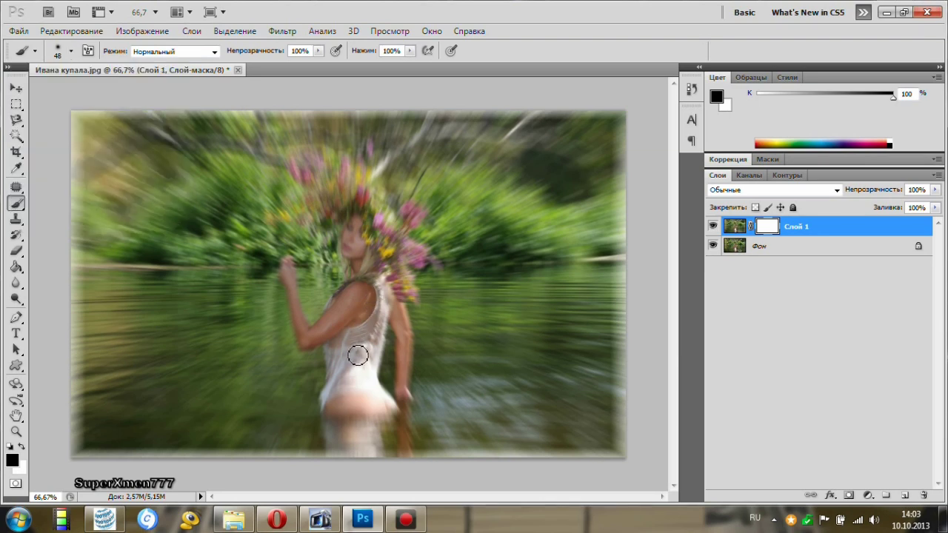
mouse_move(334, 362)
left_mouse_down()
mouse_move(330, 403)
mouse_move(388, 405)
mouse_move(364, 364)
mouse_move(374, 361)
mouse_move(384, 277)
mouse_move(402, 324)
mouse_move(406, 396)
mouse_move(395, 258)
mouse_move(355, 229)
mouse_move(364, 267)
mouse_move(358, 226)
mouse_move(369, 201)
mouse_move(337, 198)
mouse_move(324, 178)
mouse_move(303, 176)
mouse_move(322, 214)
mouse_move(316, 206)
mouse_move(309, 214)
mouse_move(345, 206)
mouse_move(341, 171)
mouse_move(406, 240)
mouse_move(413, 213)
mouse_move(426, 265)
mouse_move(413, 292)
mouse_move(380, 265)
mouse_move(318, 340)
mouse_move(304, 334)
mouse_move(288, 267)
mouse_move(309, 334)
mouse_move(354, 297)
mouse_move(337, 323)
mouse_move(340, 383)
mouse_move(379, 219)
mouse_move(363, 263)
mouse_move(352, 263)
mouse_move(353, 223)
mouse_move(326, 183)
mouse_move(300, 172)
mouse_move(315, 180)
mouse_move(345, 170)
mouse_move(310, 167)
mouse_move(432, 262)
mouse_move(405, 237)
mouse_move(406, 291)
left_mouse_up()
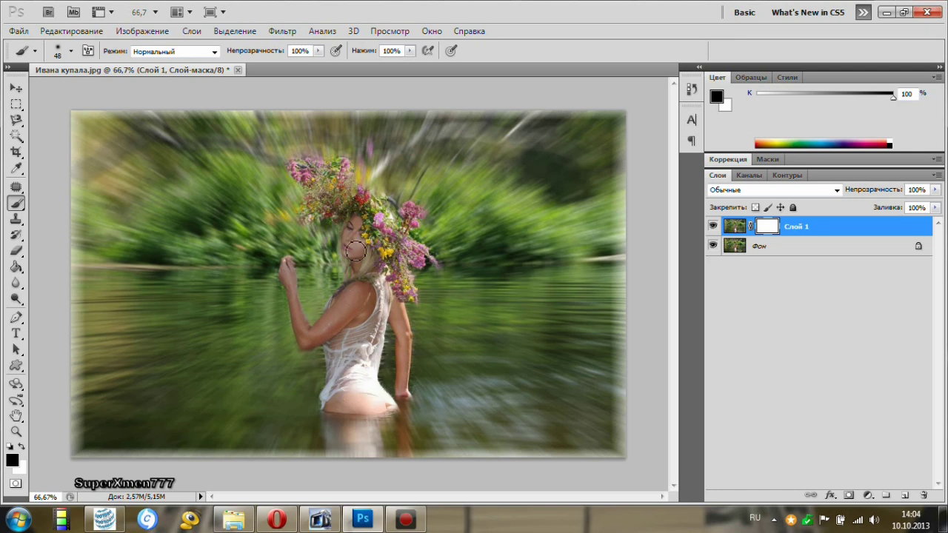
Paint the face and flower wreath sharp on the mask, then select the Фон layer
mouse_move(355, 251)
left_mouse_down()
mouse_move(379, 244)
mouse_move(385, 211)
mouse_move(356, 194)
left_mouse_up()
left_click(774, 250)
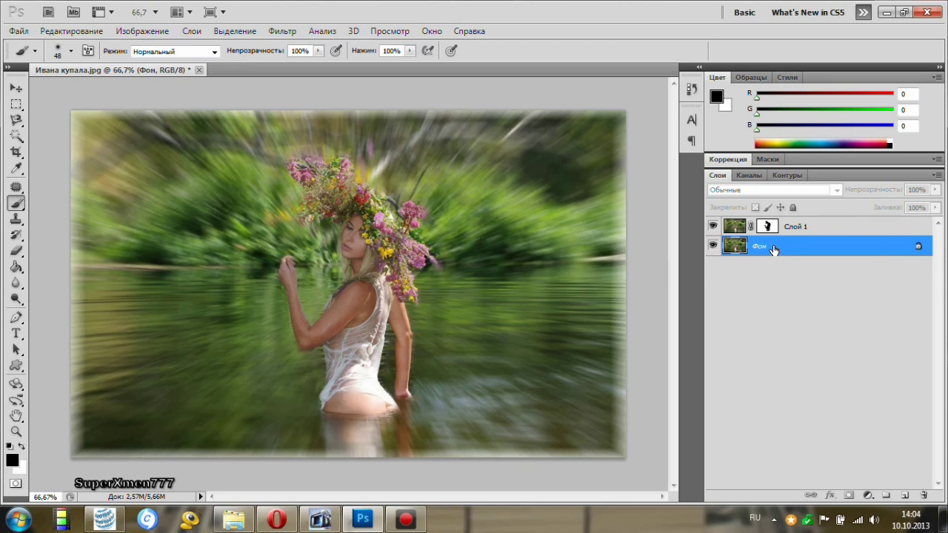
Merge the visible layers and start saving a copy named Ивана купала-1
right_click(774, 250)
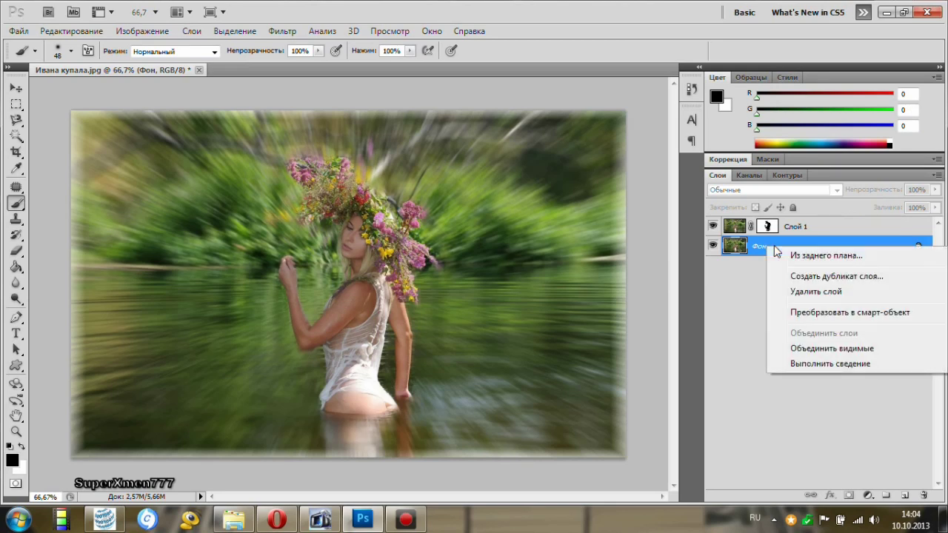
left_click(800, 349)
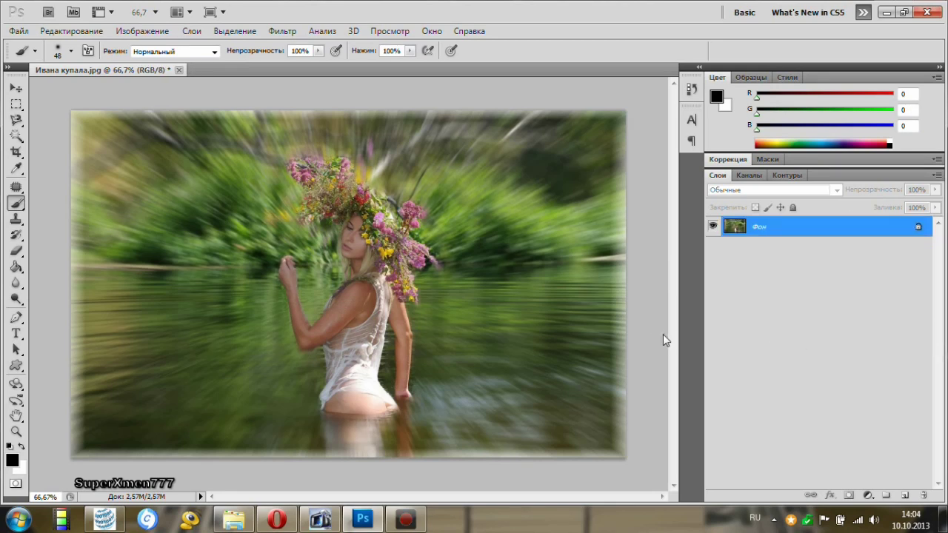
left_click(20, 31)
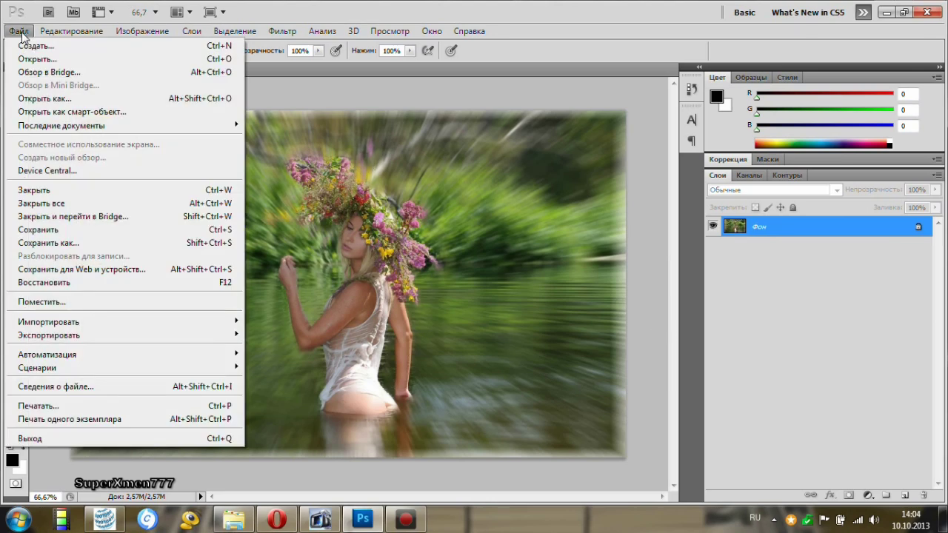
left_click(76, 252)
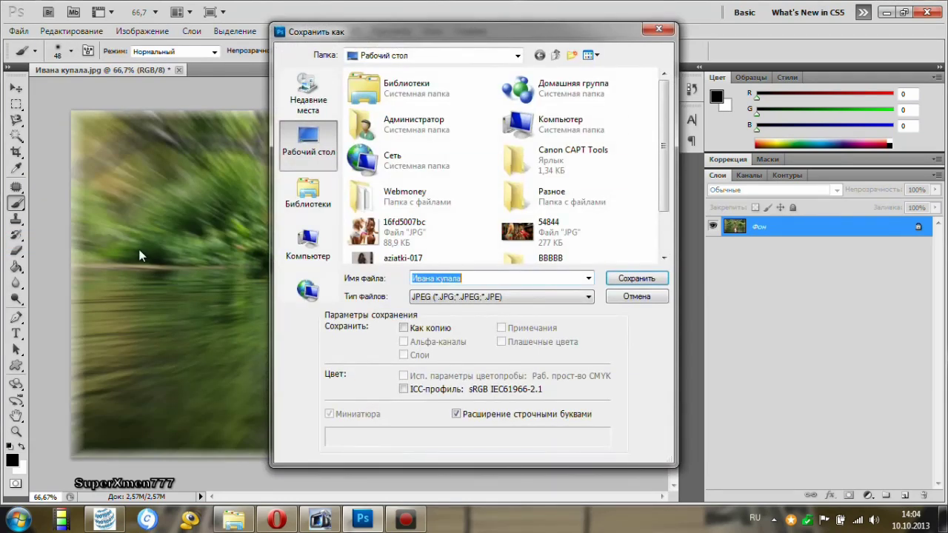
left_click(476, 280)
type("-1")
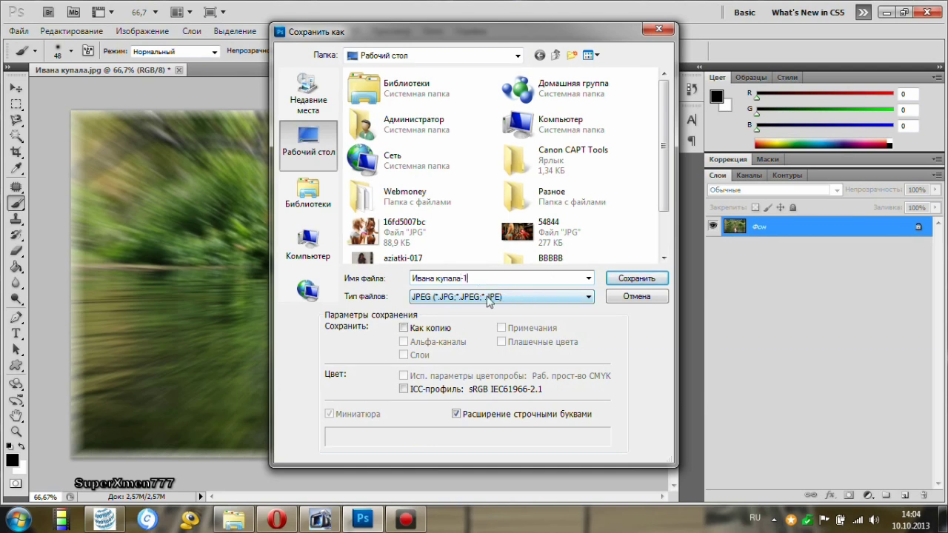
Save the copy as JPEG at quality 12 and close the document
left_click(435, 304)
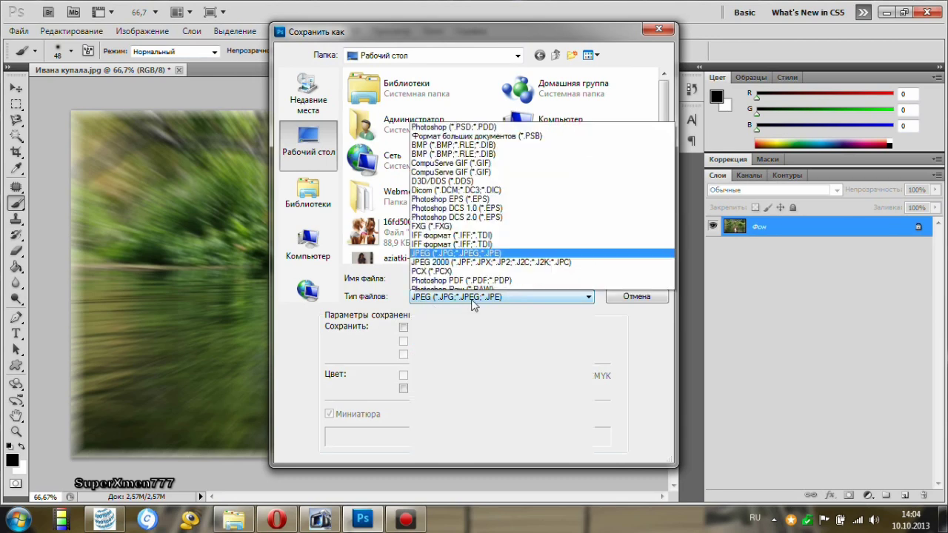
left_click(511, 167)
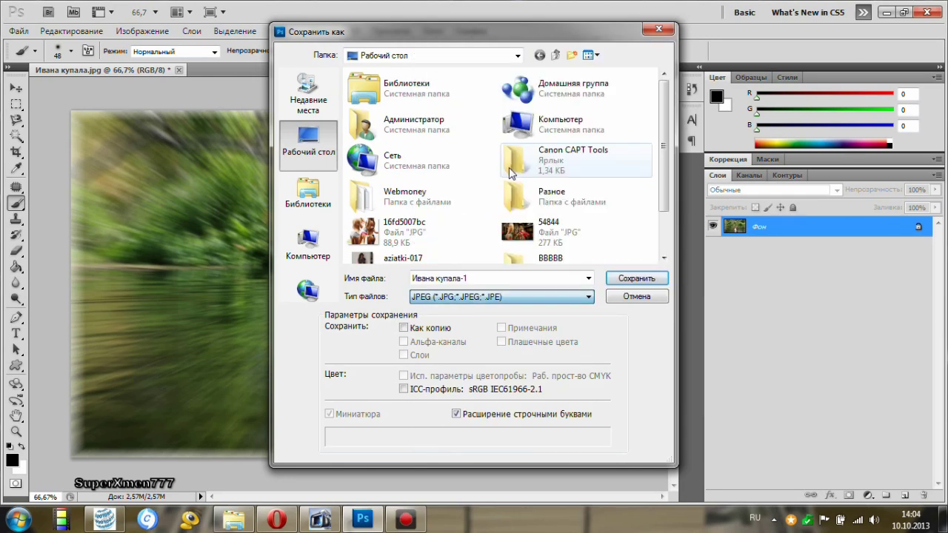
left_click(636, 279)
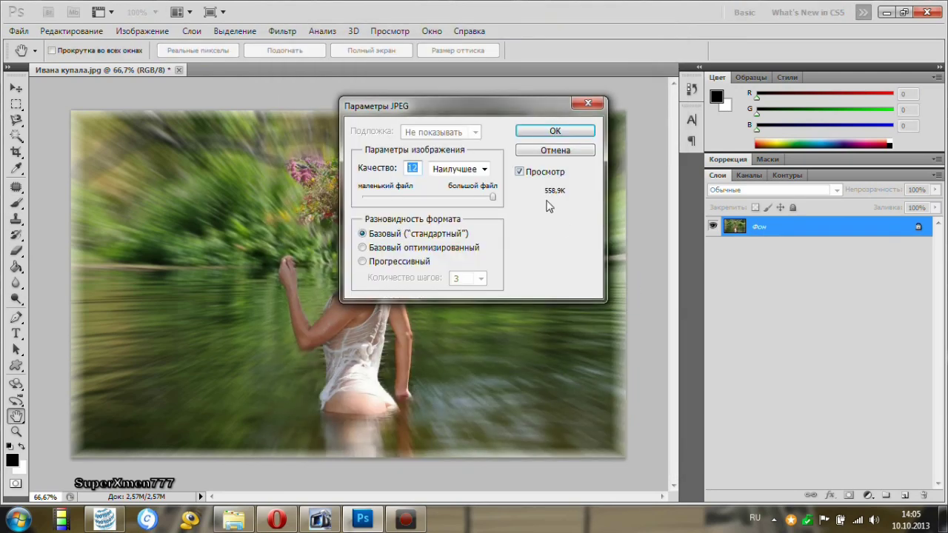
left_click(556, 132)
key("b")
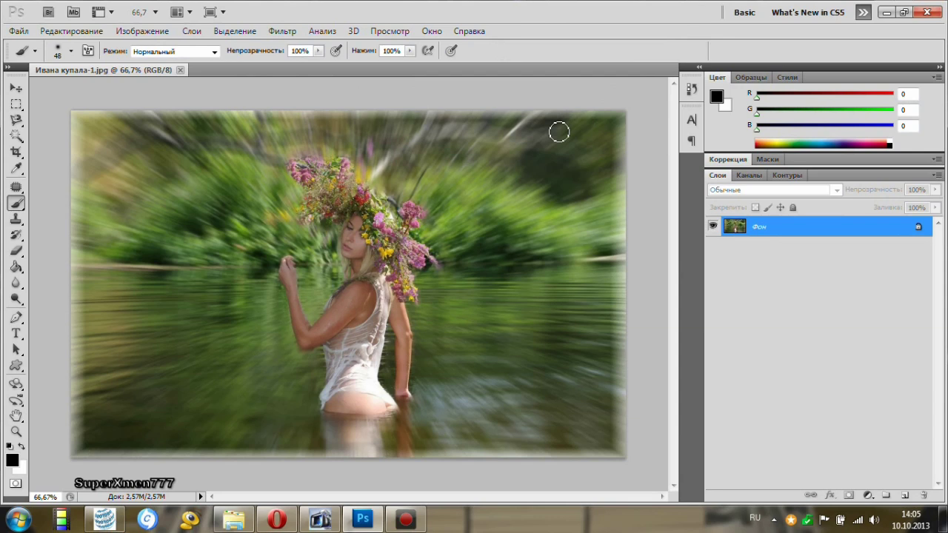
left_click(180, 70)
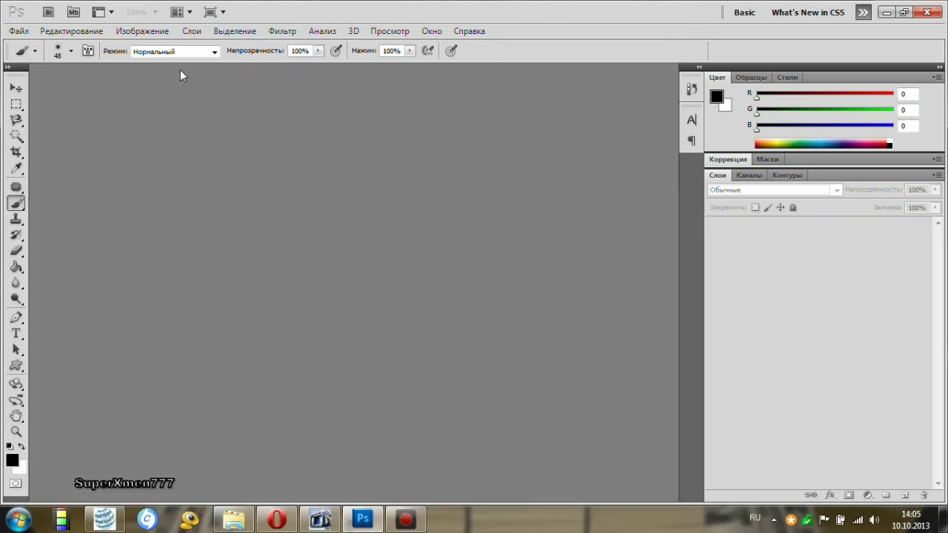
Close Photoshop and open Ивана купала-1 from the desktop to view it
left_click(930, 14)
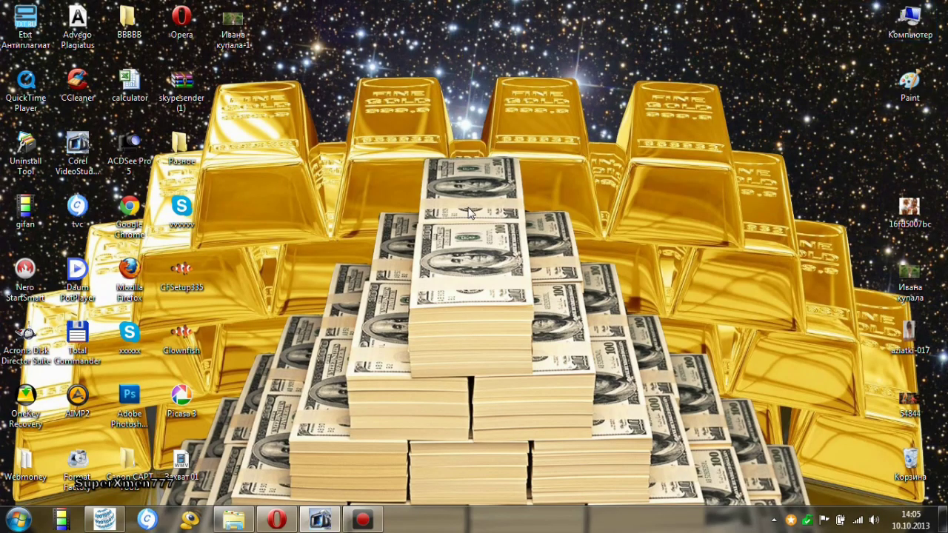
double_click(240, 35)
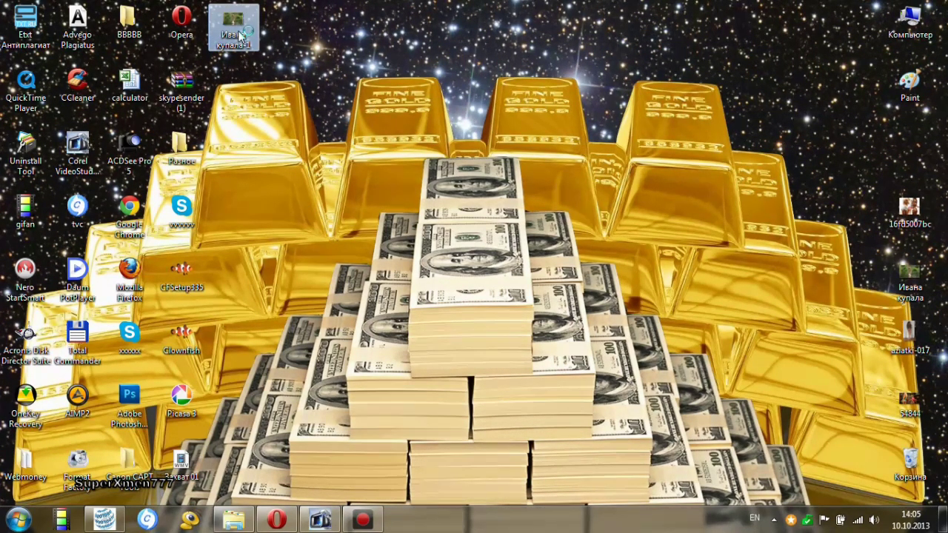